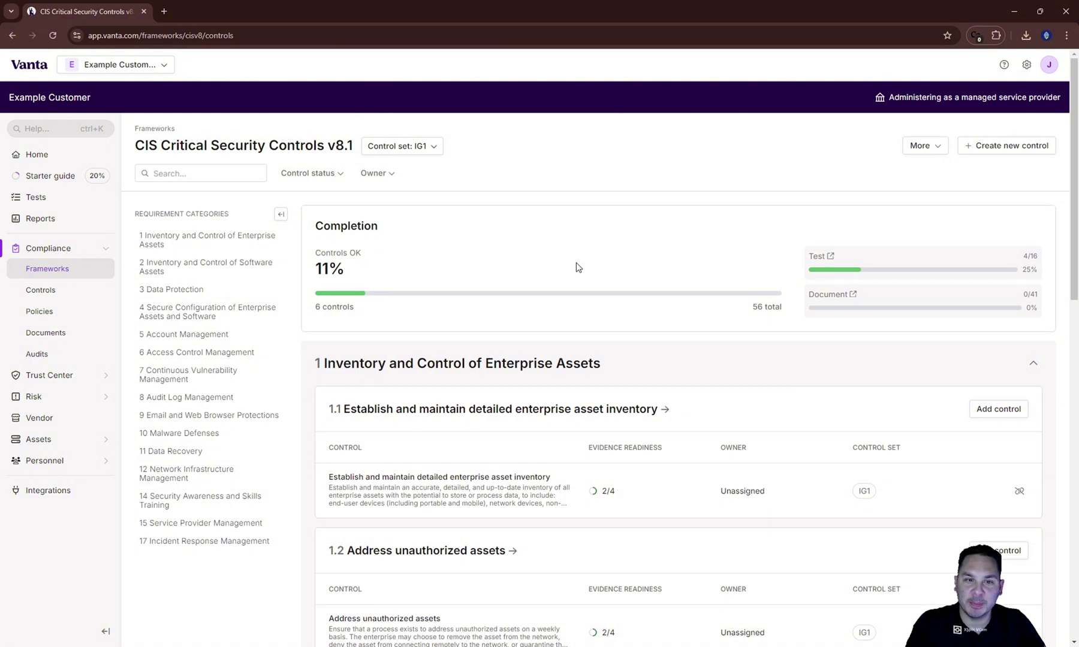
Export the CIS Critical Security Controls v8.1 gap assessment and review the report through to its Account Management section.
{"action": "left_click", "coordinate": [939, 150]}
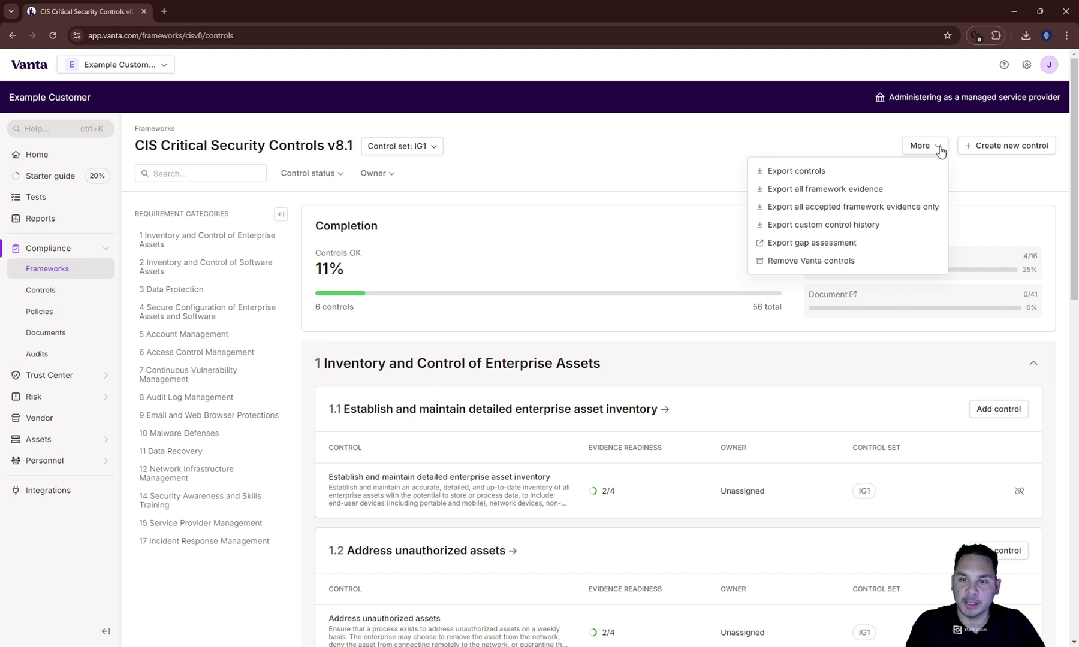
{"action": "left_click", "coordinate": [817, 244]}
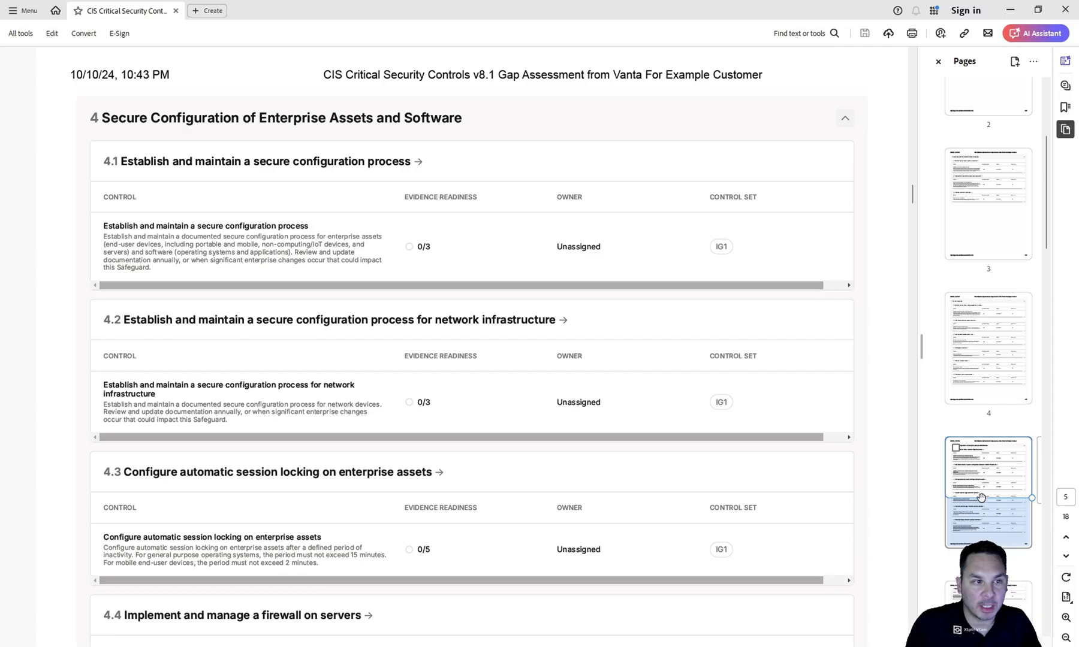
{"action": "scroll", "coordinate": [981, 497], "scroll_direction": "down", "scroll_amount": 5}
{"action": "left_click", "coordinate": [982, 496]}
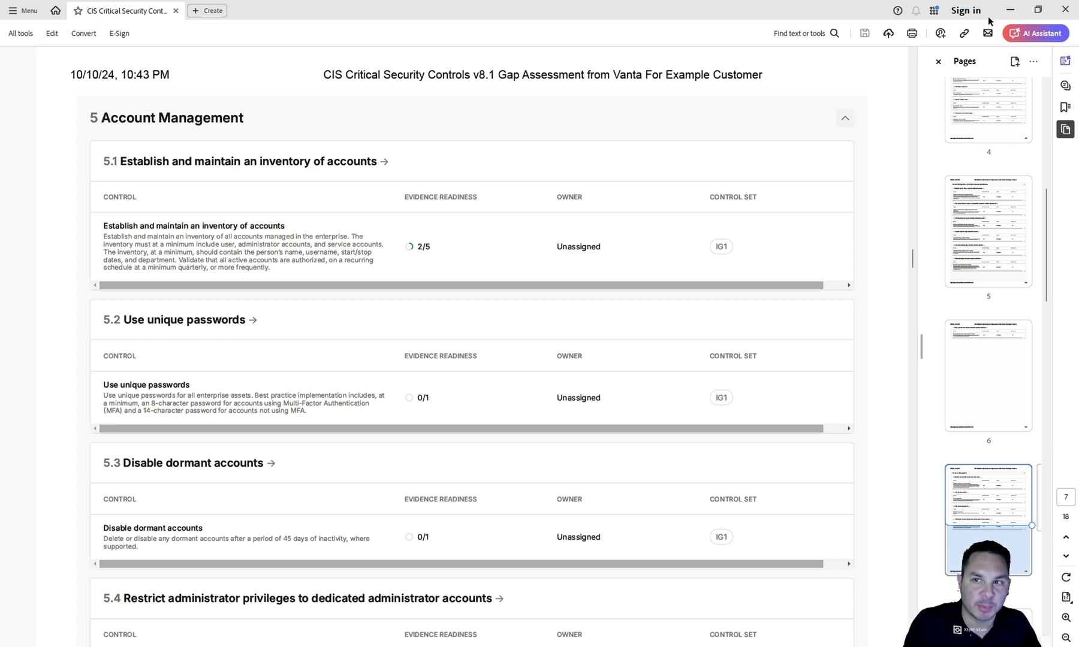
Switch back to Vanta, open the "Use unique passwords" control under Account Management, and open its approved Access Control Policy test.
{"action": "key", "text": "alt+Tab"}
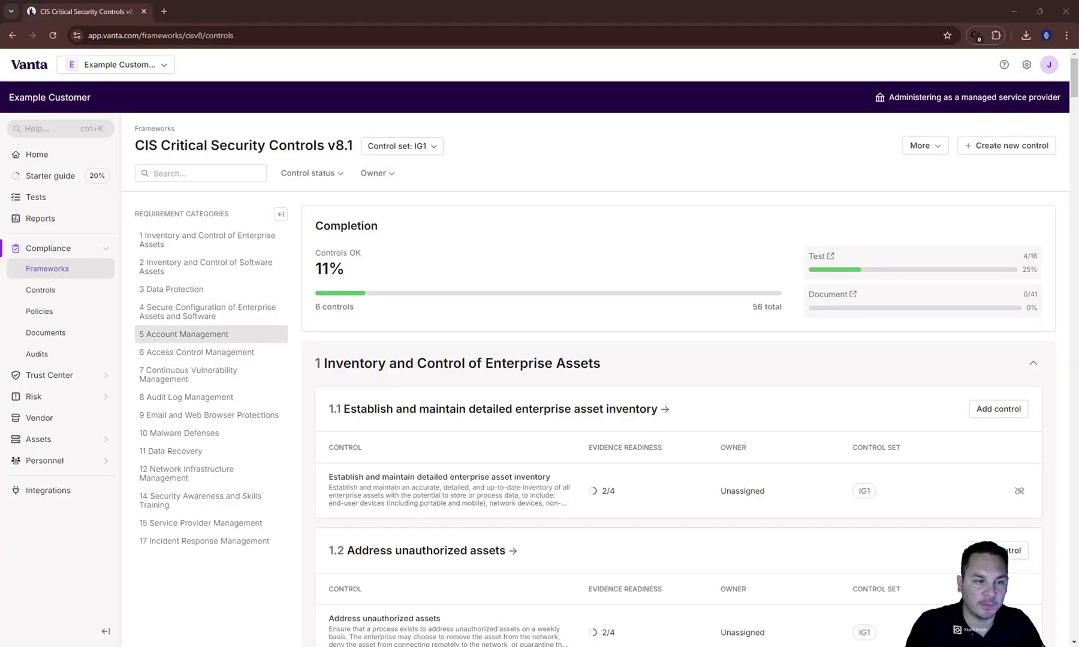
{"action": "left_click", "coordinate": [189, 338]}
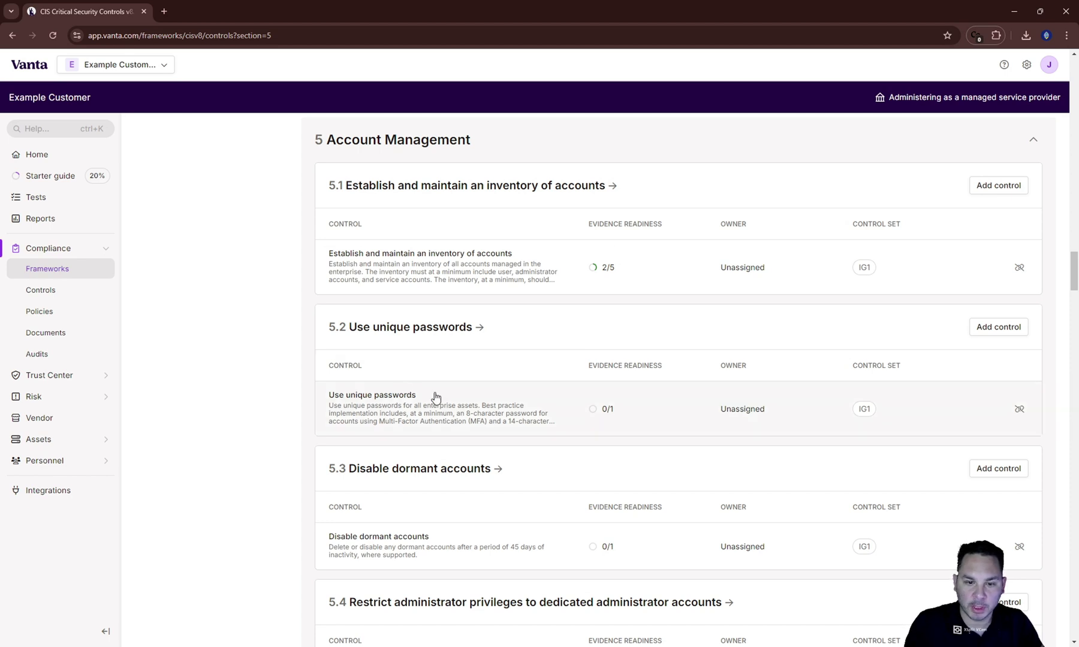
{"action": "left_click", "coordinate": [492, 415]}
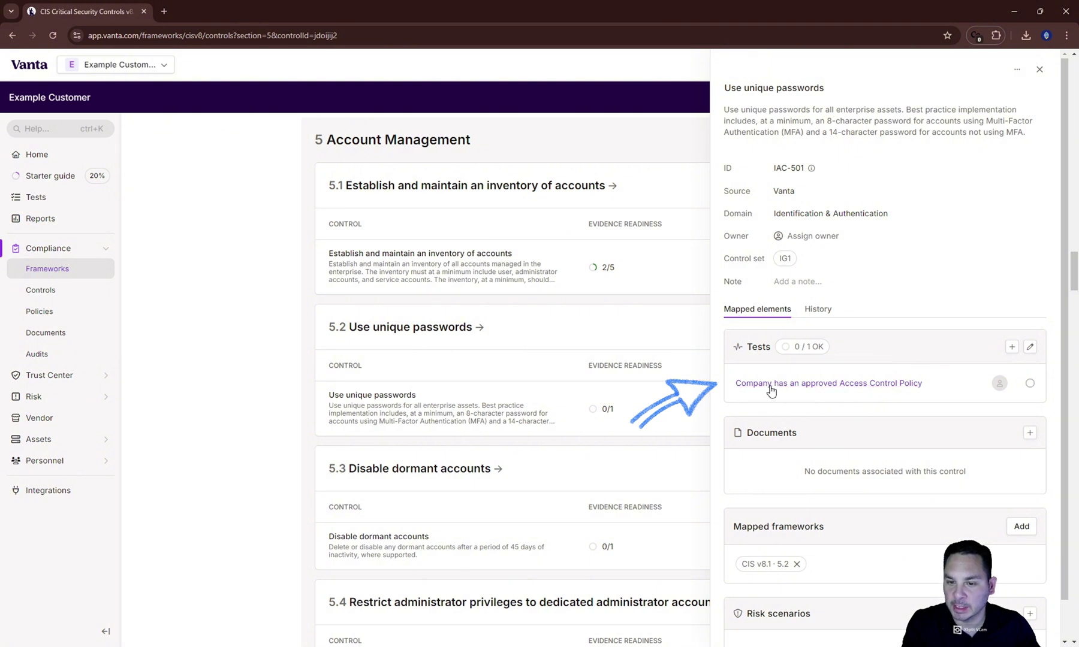
{"action": "left_click", "coordinate": [855, 387]}
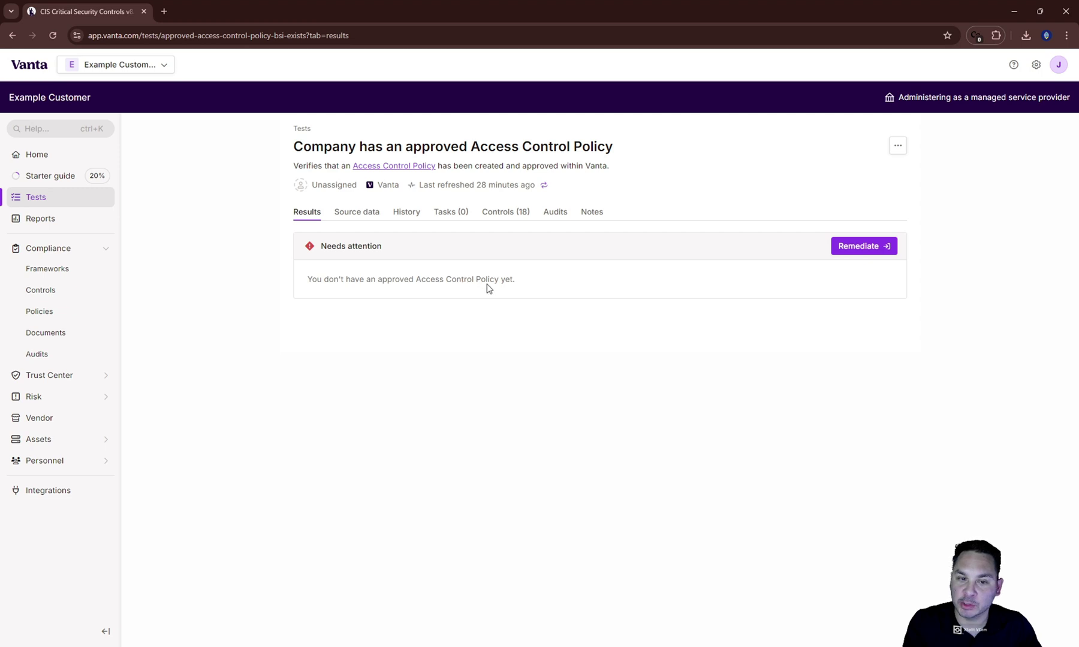
View the failing test's remediation guidance and follow its policy templates link to open the Access Control Policy.
{"action": "left_click", "coordinate": [853, 249]}
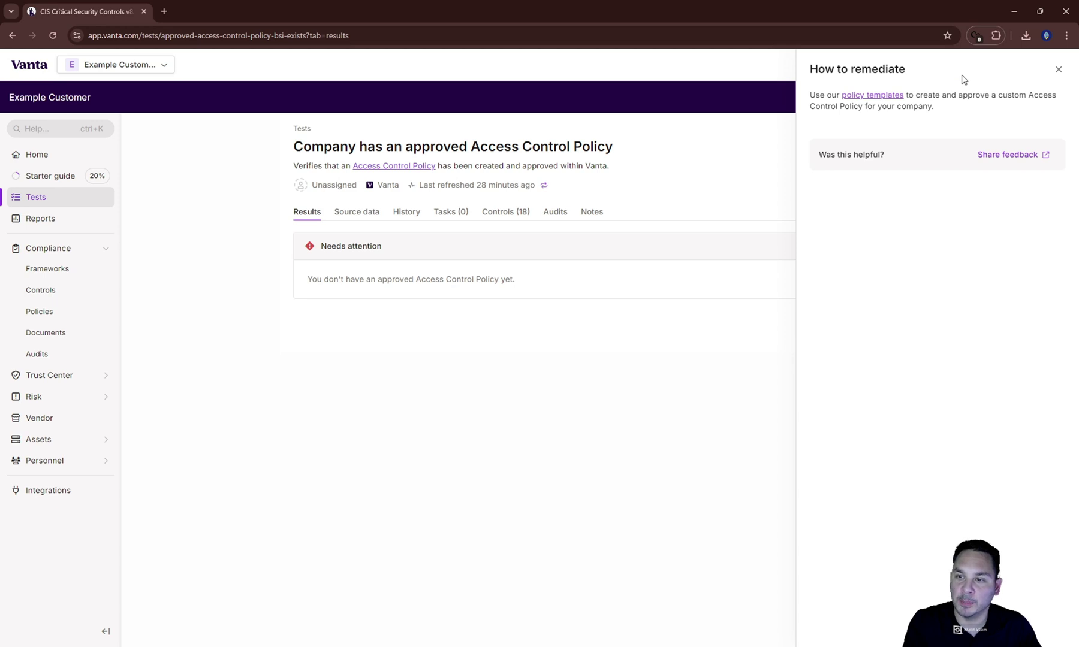
{"action": "left_click", "coordinate": [883, 99]}
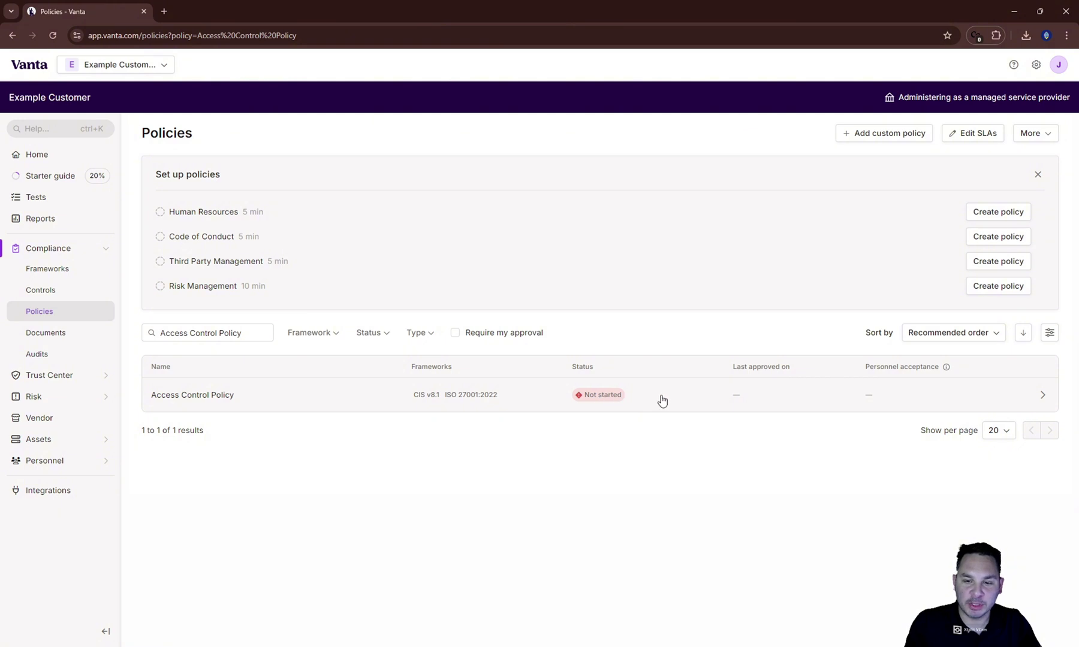
{"action": "left_click", "coordinate": [1043, 398]}
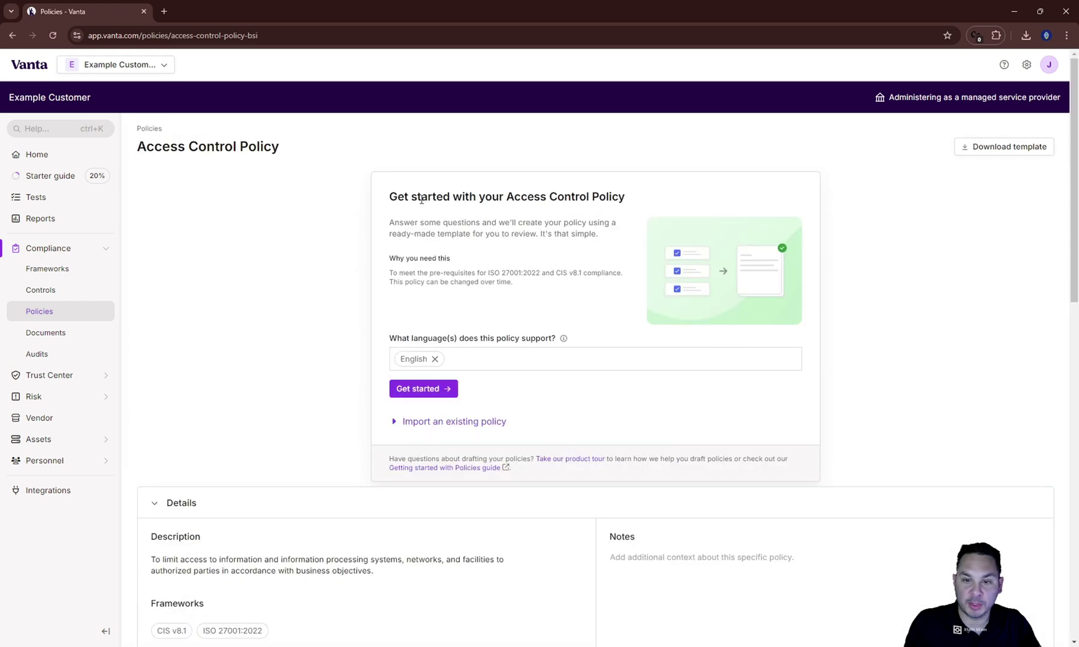
Start building the Access Control Policy in English and advance through the template sections to Version history.
{"action": "left_click", "coordinate": [422, 391]}
{"action": "left_click", "coordinate": [532, 629]}
{"action": "left_click", "coordinate": [532, 629]}
{"action": "left_click", "coordinate": [533, 629]}
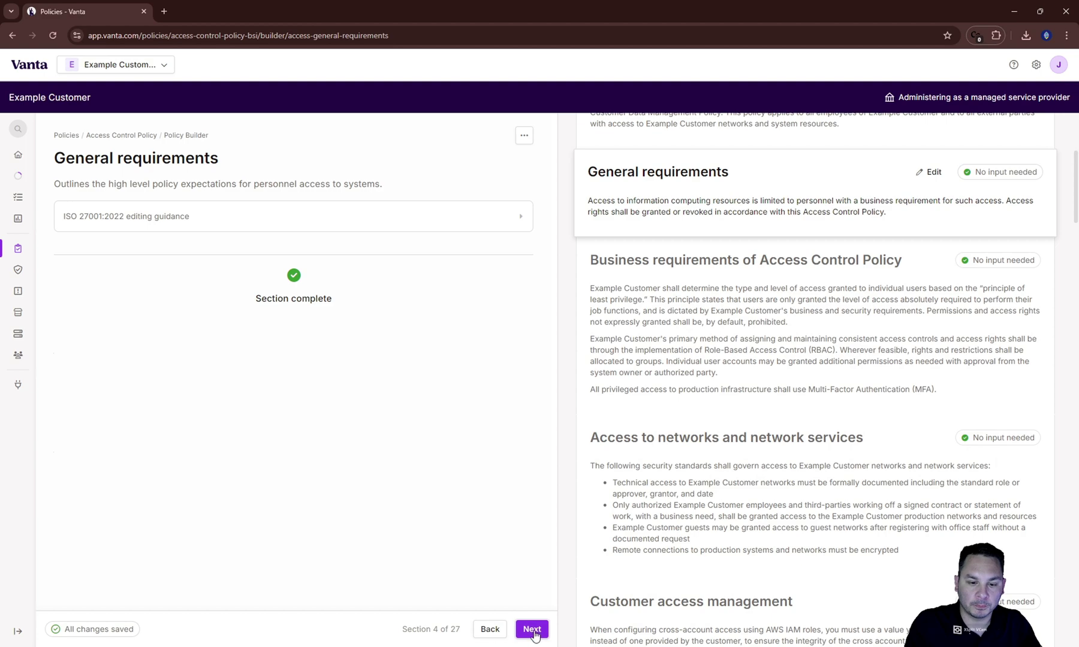
{"action": "left_click", "coordinate": [532, 630]}
{"action": "left_click", "coordinate": [532, 630]}
{"action": "left_click", "coordinate": [533, 629]}
{"action": "left_click", "coordinate": [532, 629]}
{"action": "left_click", "coordinate": [532, 629]}
{"action": "left_click", "coordinate": [532, 629]}
{"action": "left_click", "coordinate": [533, 629]}
{"action": "left_click", "coordinate": [532, 630]}
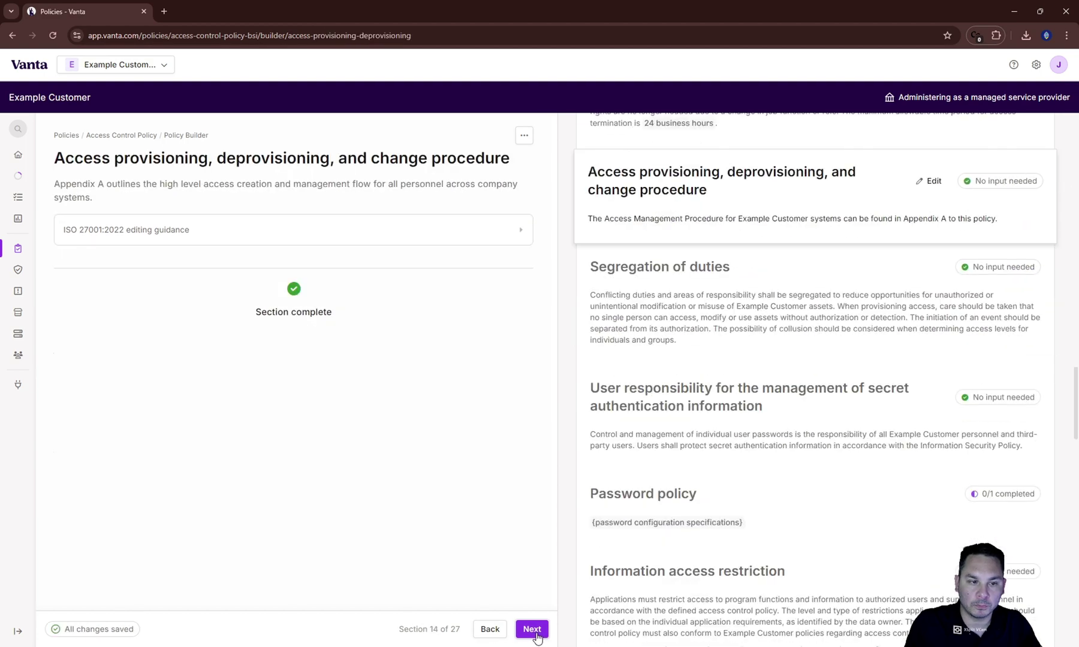
{"action": "left_click", "coordinate": [532, 629]}
{"action": "left_click", "coordinate": [532, 629]}
{"action": "left_click", "coordinate": [532, 630]}
{"action": "left_click", "coordinate": [532, 629]}
{"action": "left_click", "coordinate": [532, 629]}
{"action": "left_click", "coordinate": [533, 630]}
{"action": "left_click", "coordinate": [532, 629]}
Assign your own account as the policy approver, submit the Access Control Policy for approval, and dismiss the feedback survey.
{"action": "left_click", "coordinate": [117, 325]}
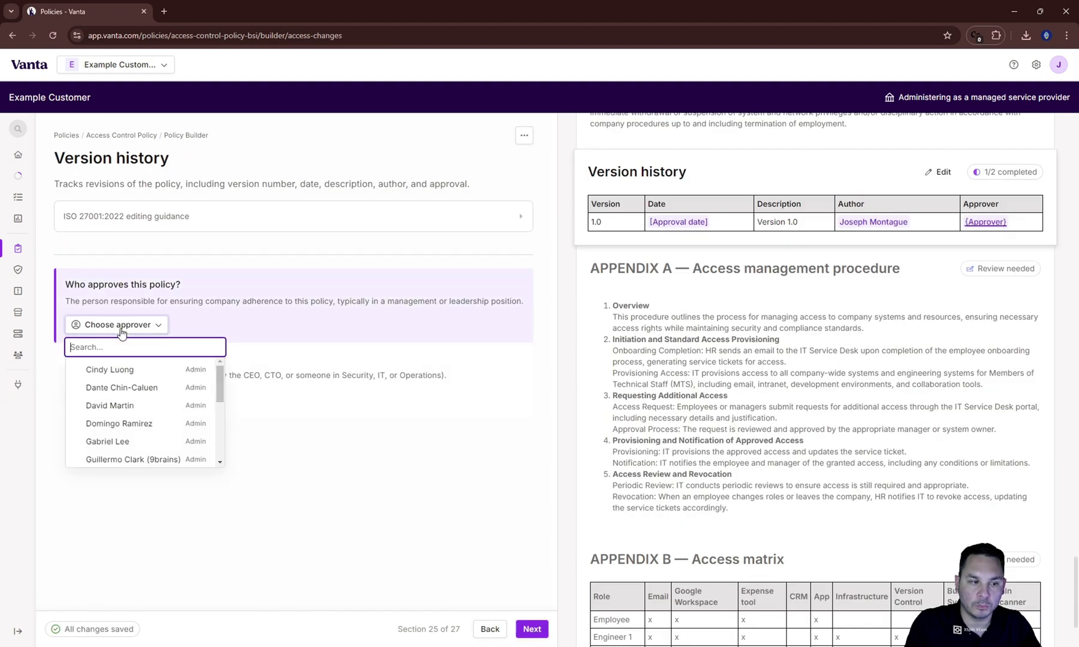
{"action": "left_click", "coordinate": [532, 629]}
{"action": "left_click", "coordinate": [532, 630]}
{"action": "left_click", "coordinate": [532, 630]}
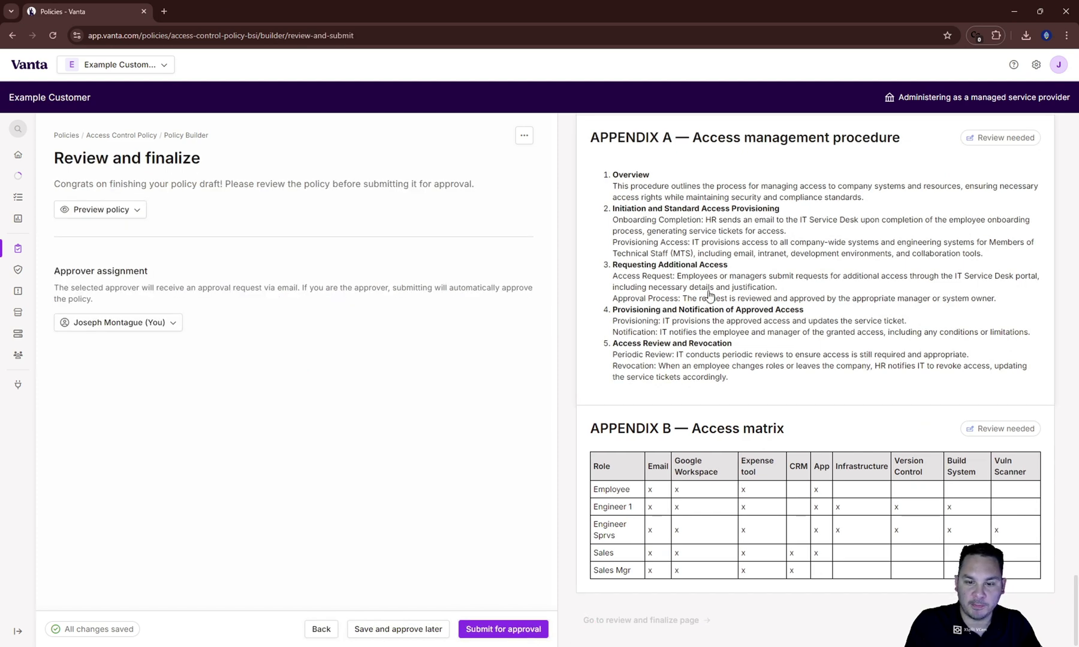
{"action": "left_click", "coordinate": [503, 629]}
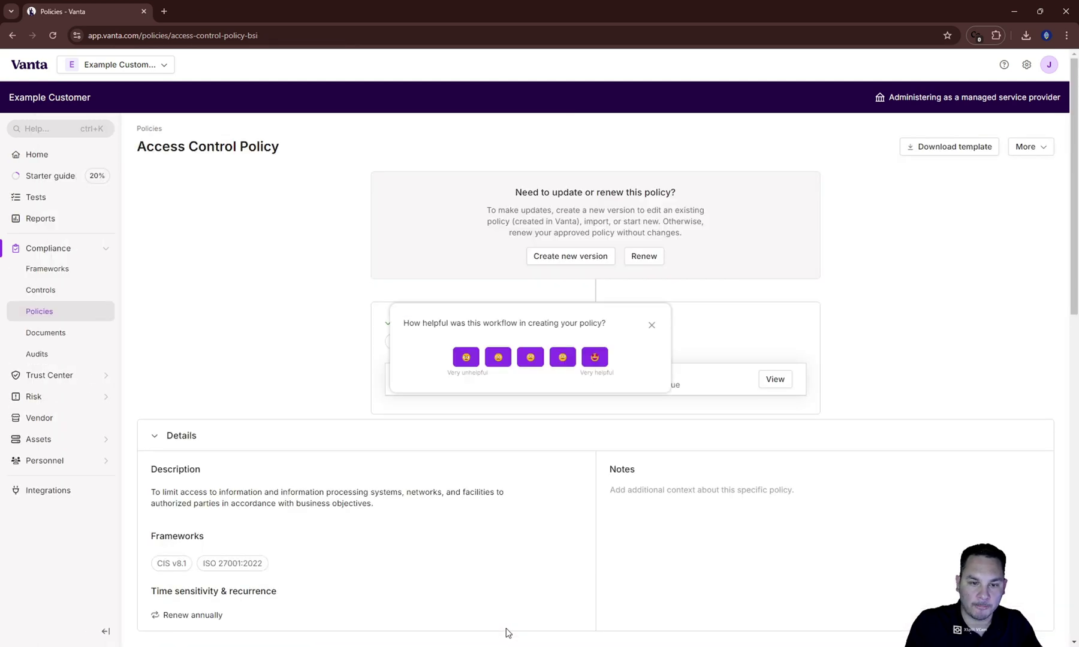
{"action": "left_click", "coordinate": [653, 325]}
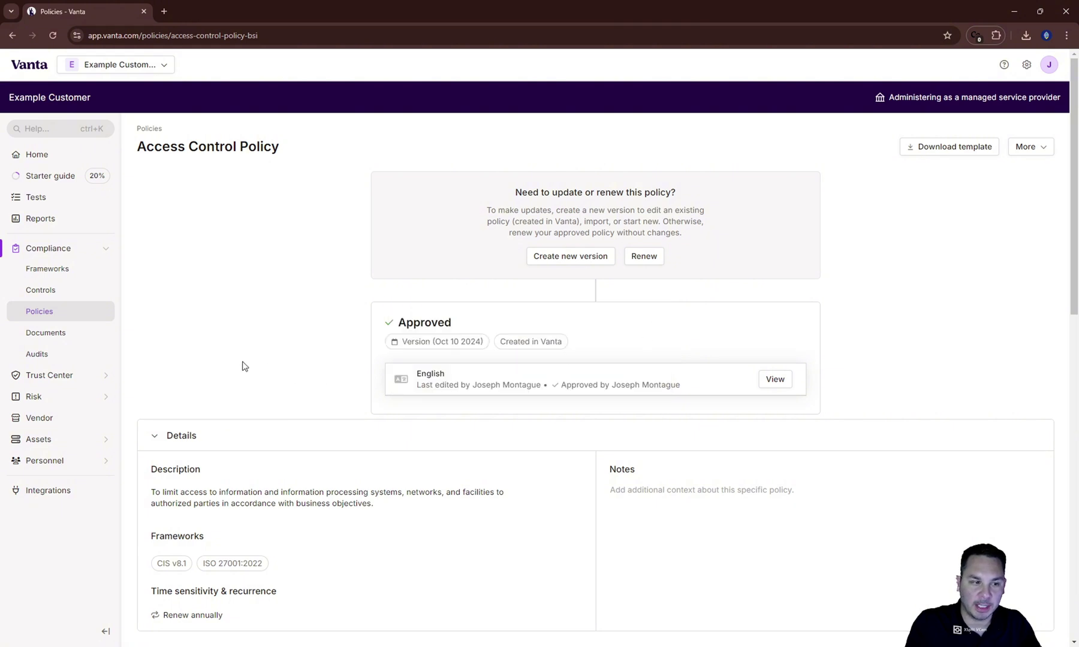
Check the Access Control Policy's status and approval date in the list of all policies.
{"action": "left_click", "coordinate": [40, 315]}
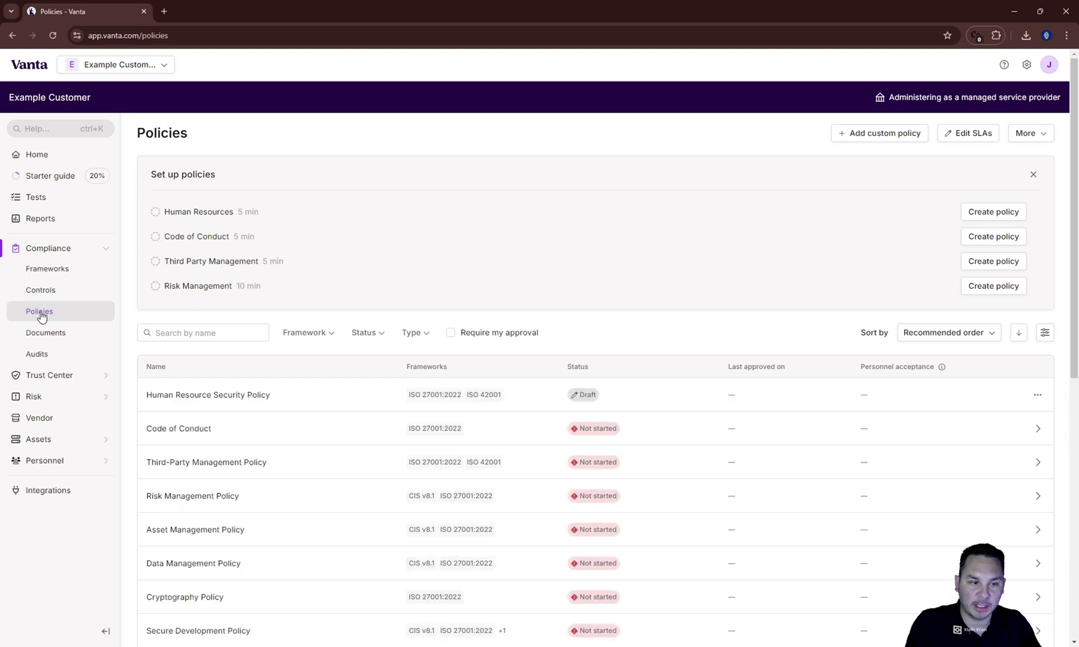
{"action": "scroll", "coordinate": [574, 429], "scroll_direction": "down", "scroll_amount": 1}
{"action": "scroll", "coordinate": [573, 429], "scroll_direction": "down", "scroll_amount": 4}
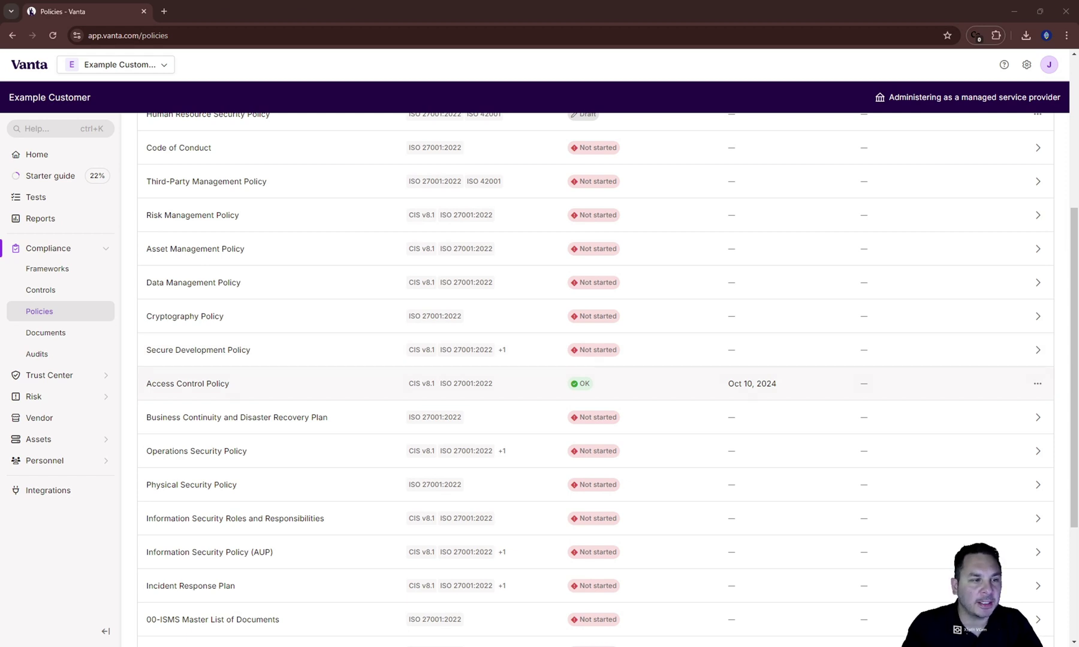
Review the CIS v8.1 framework's completion and open the "Use unique passwords" control under Account Management.
{"action": "left_click", "coordinate": [48, 273]}
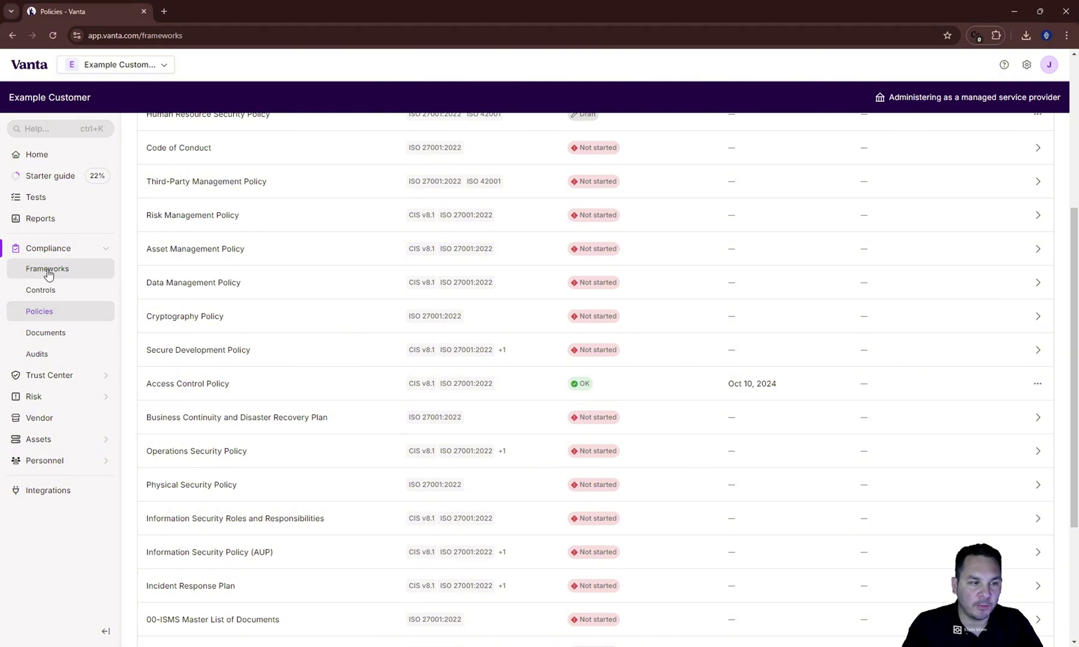
{"action": "mouse_move", "coordinate": [261, 267]}
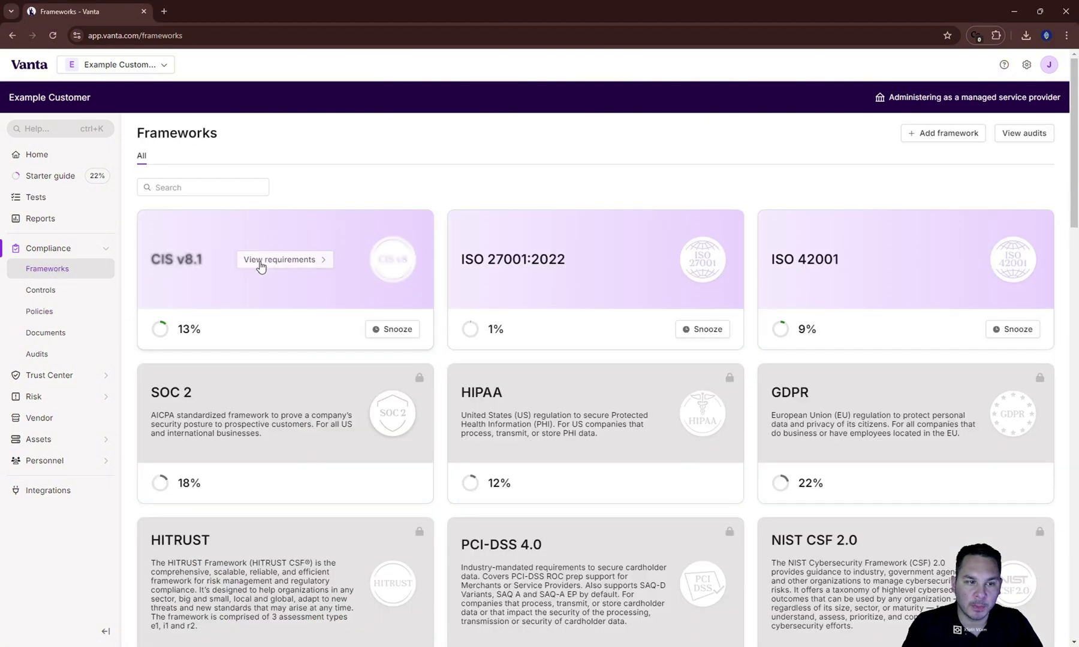
{"action": "left_click", "coordinate": [208, 279]}
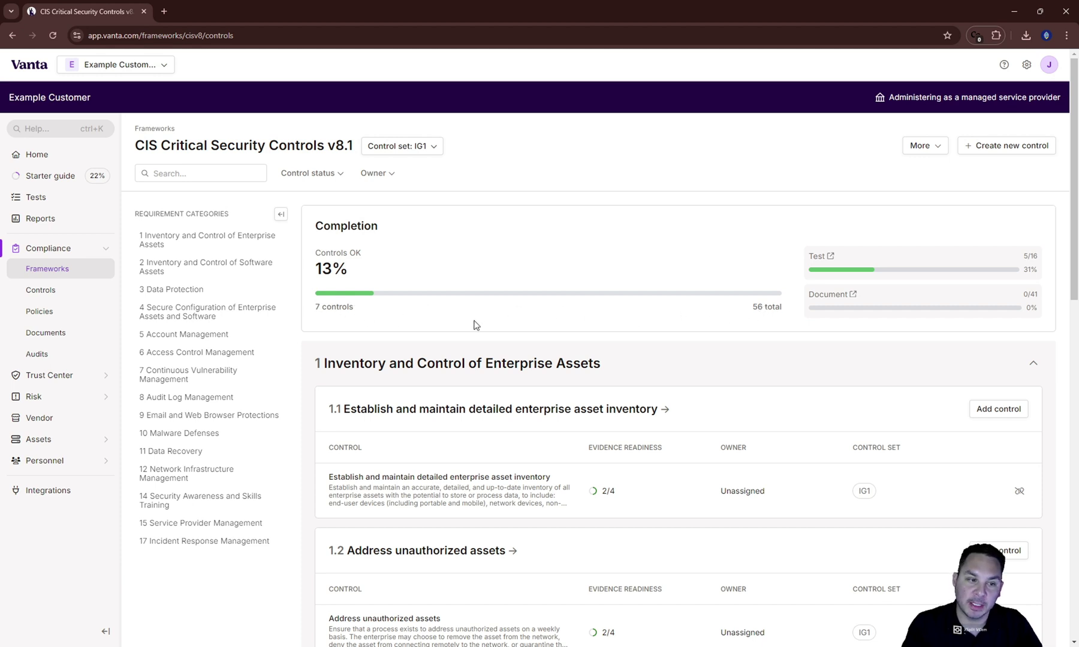
{"action": "left_click", "coordinate": [184, 336]}
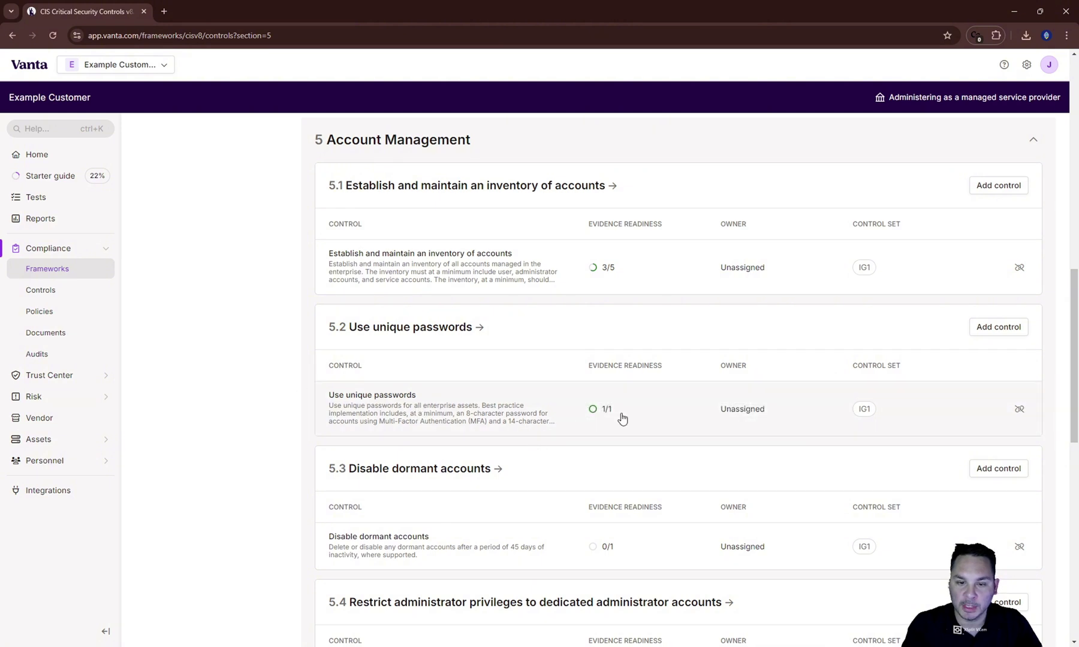
{"action": "left_click_drag", "start_coordinate": [422, 416], "coordinate": [423, 406]}
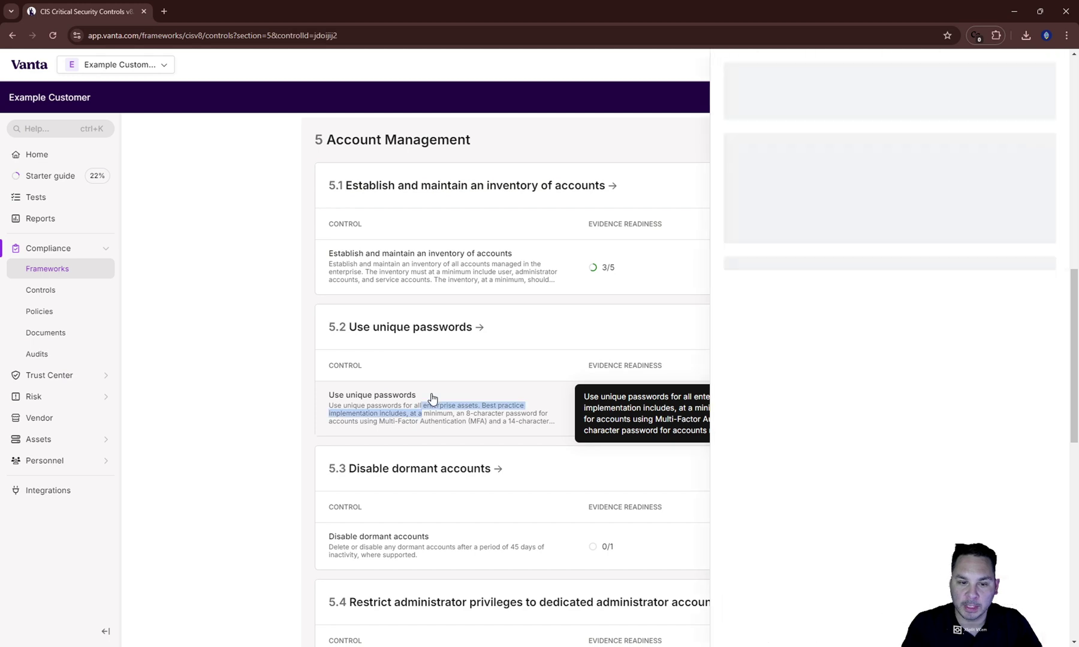